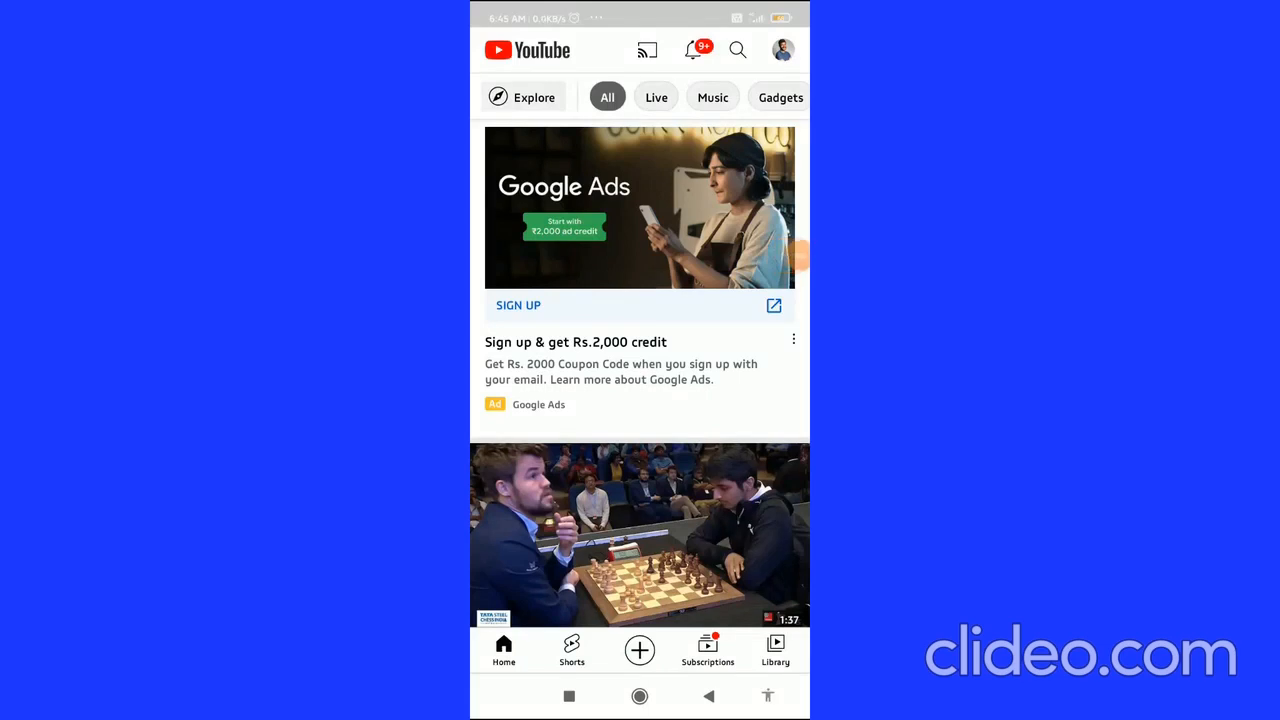
{"action": "scroll", "coordinate": [640, 400], "scroll_direction": "down", "scroll_amount": 1}
{"action": "scroll", "coordinate": [640, 400], "scroll_direction": "down", "scroll_amount": 2}
{"action": "scroll", "coordinate": [640, 400], "scroll_direction": "down", "scroll_amount": 1}
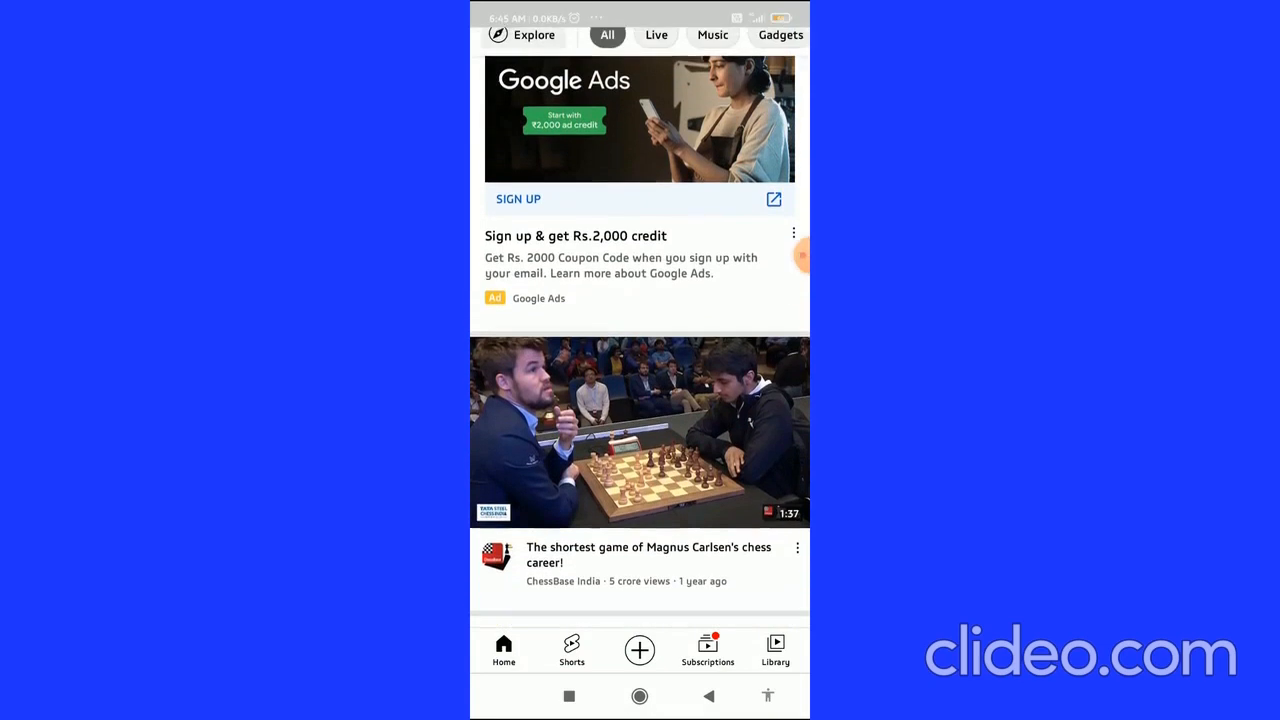
{"action": "scroll", "coordinate": [640, 400], "scroll_direction": "up", "scroll_amount": 3}
{"action": "scroll", "coordinate": [640, 400], "scroll_direction": "up", "scroll_amount": 2}
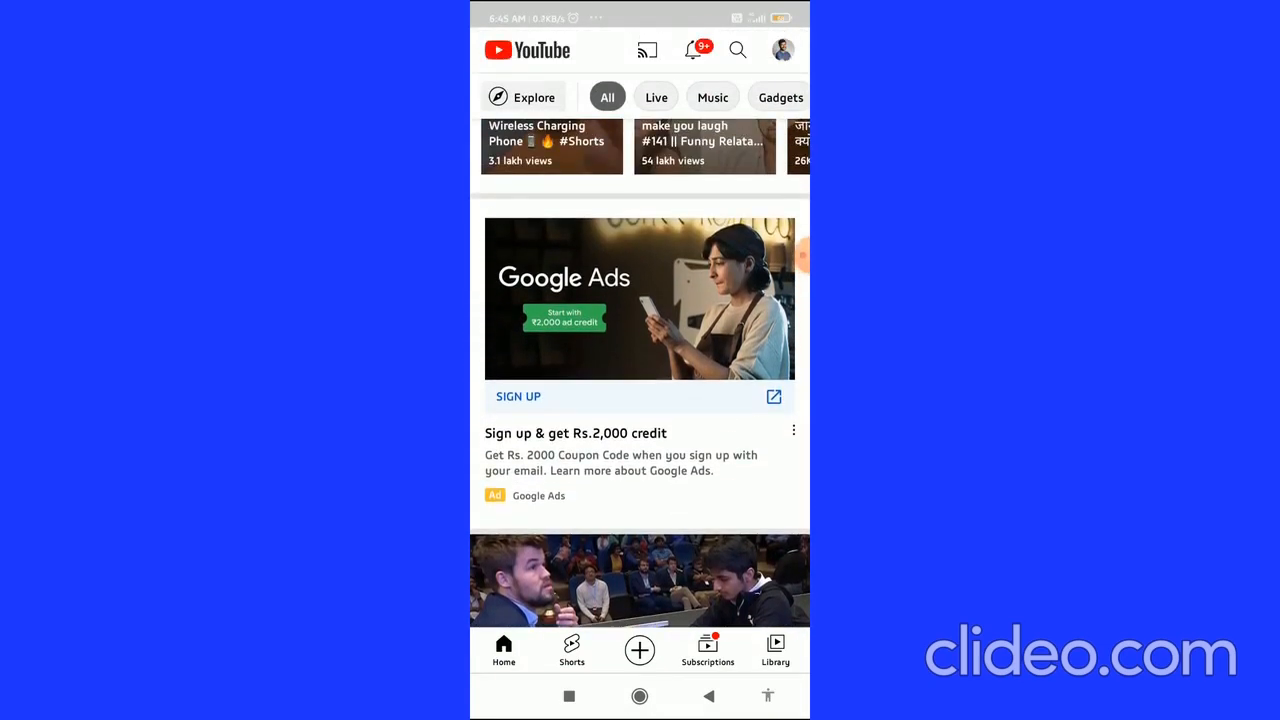
Step: Bring up the Account menu from the profile picture on the home feed
{"action": "left_click", "coordinate": [783, 49]}
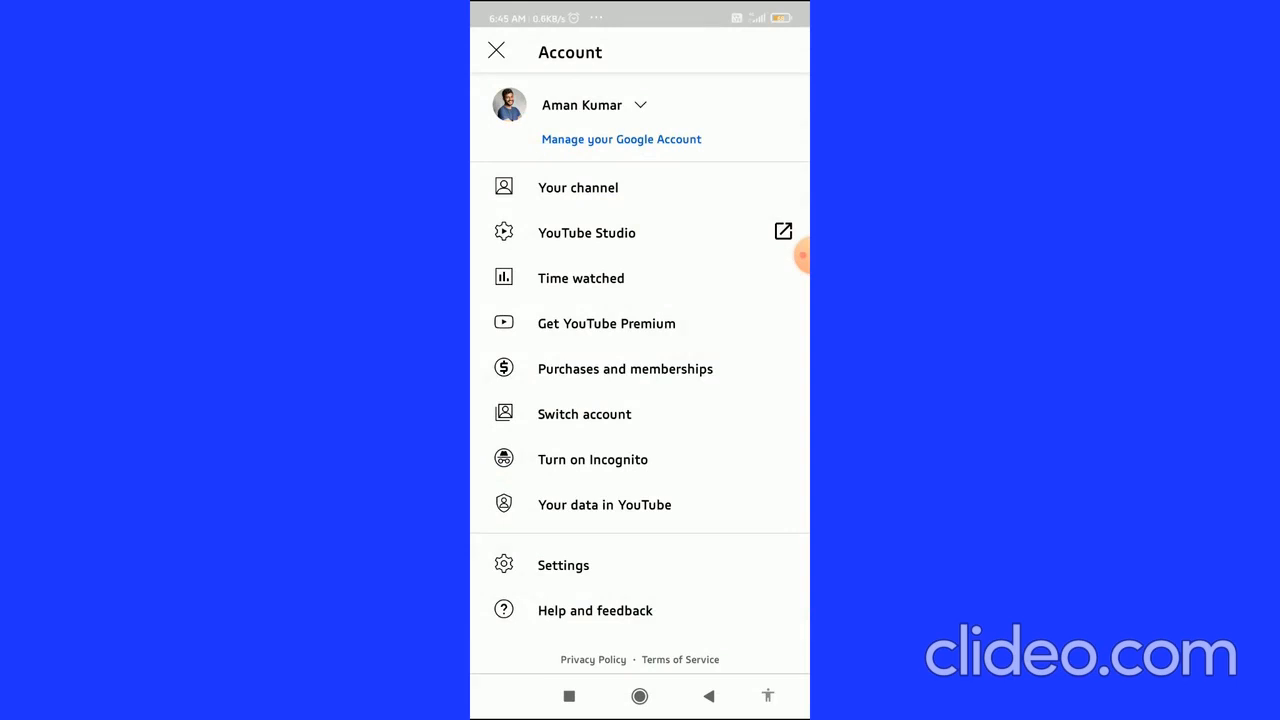
Step: Go into Settings and reach the Autoplay settings page
{"action": "left_click", "coordinate": [563, 565]}
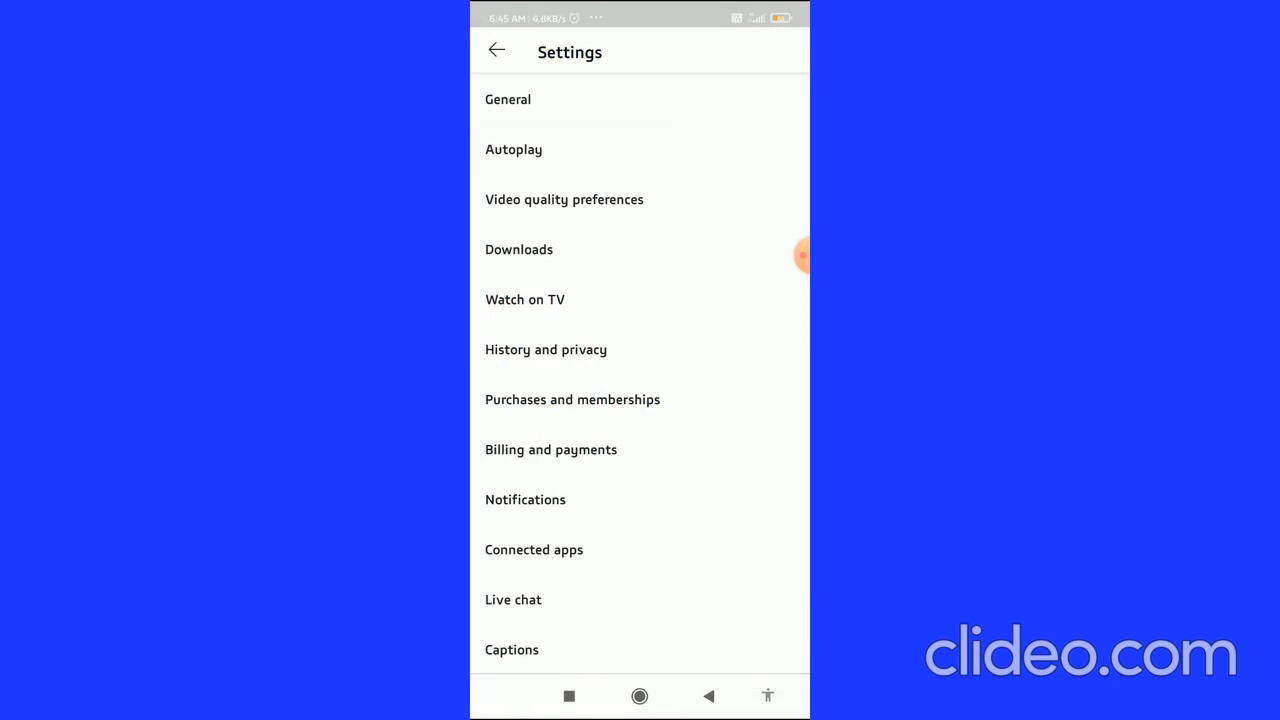
{"action": "left_click", "coordinate": [580, 149]}
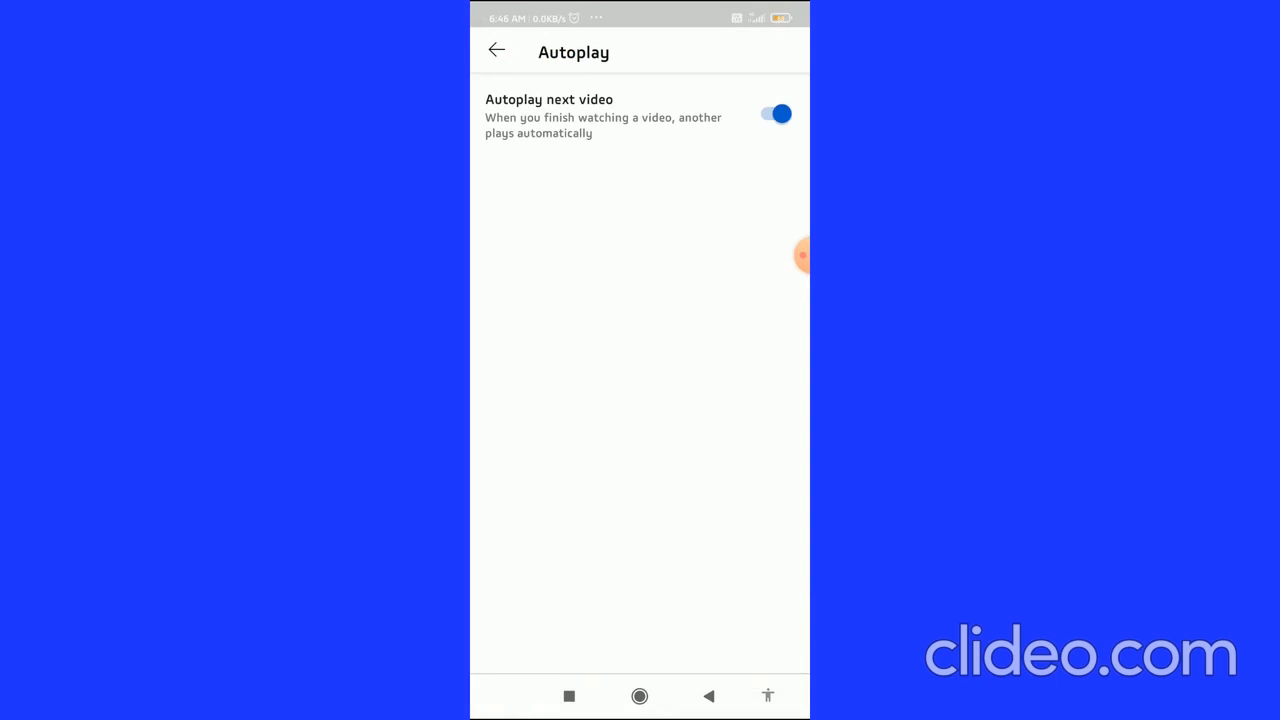
Step: Switch off 'Autoplay next video', then back out to the home feed
{"action": "left_click", "coordinate": [775, 114]}
{"action": "left_click", "coordinate": [497, 50]}
{"action": "left_click", "coordinate": [497, 50]}
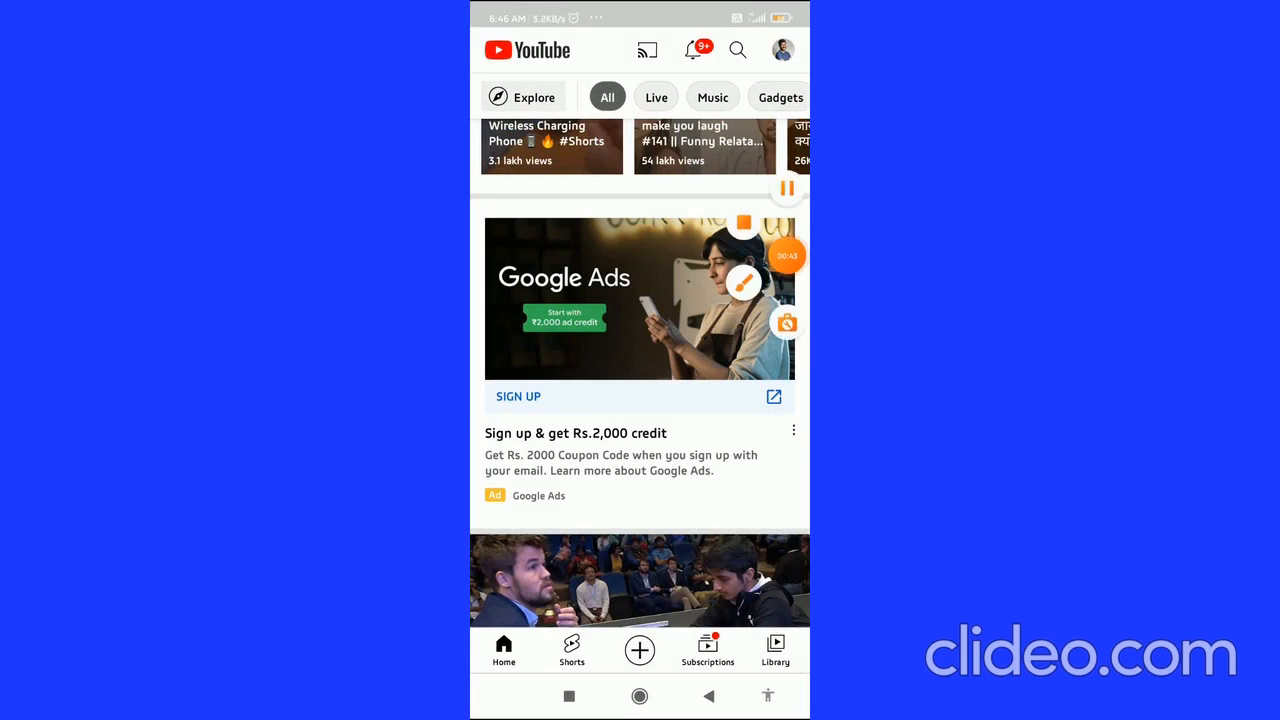
{"action": "left_click_drag", "start_coordinate": [787, 260], "coordinate": [787, 469]}
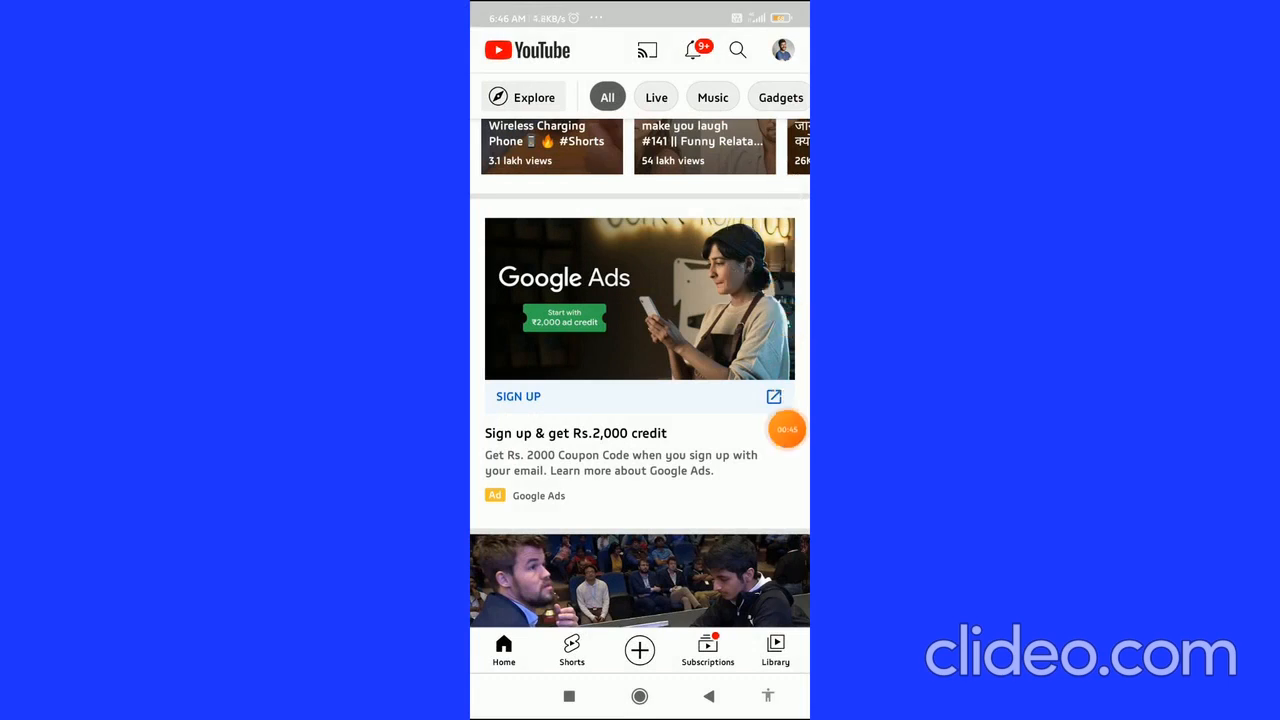